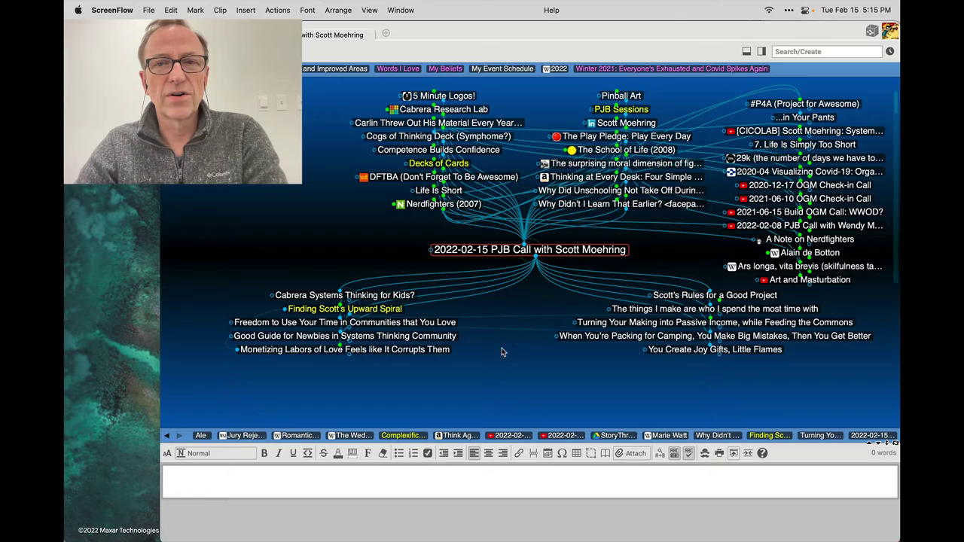
Switch to TheBrain and explore The Play Pledge: Play Every Day through Play Is Essential to Wellbeing and Subjective Well-Being.
click(390, 229)
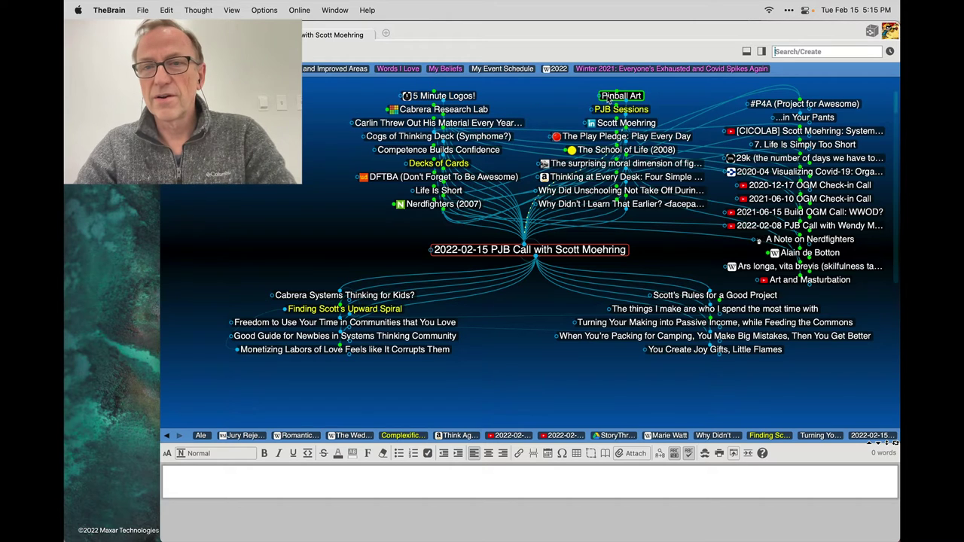
click(583, 137)
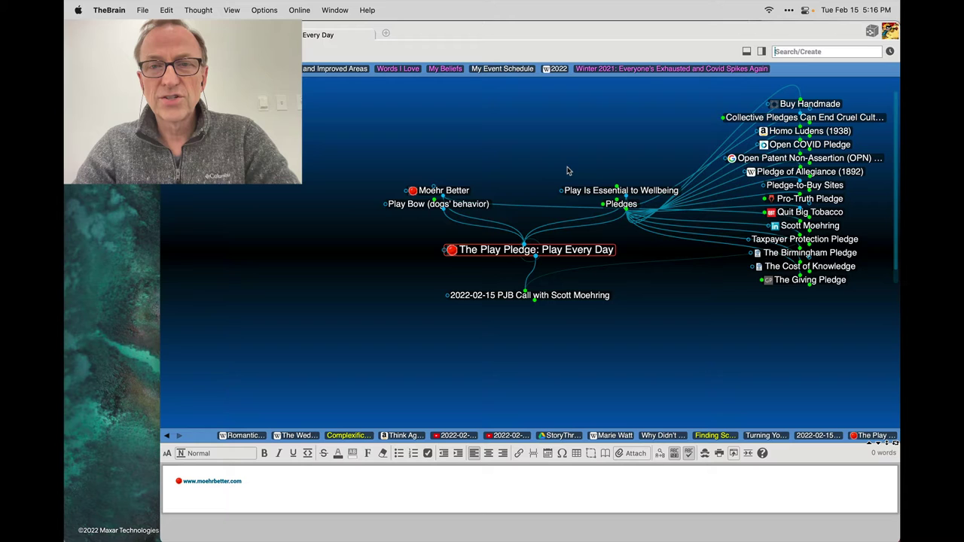
click(580, 191)
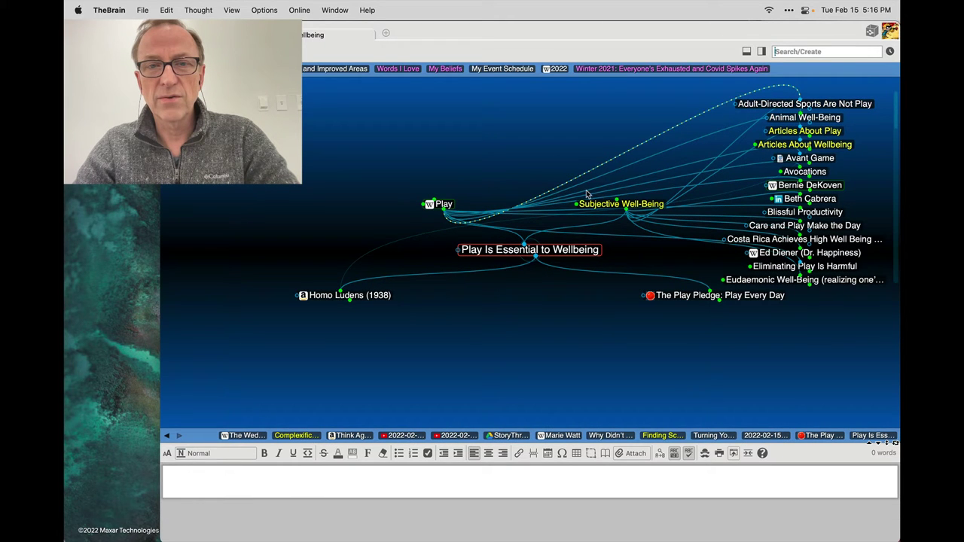
click(620, 204)
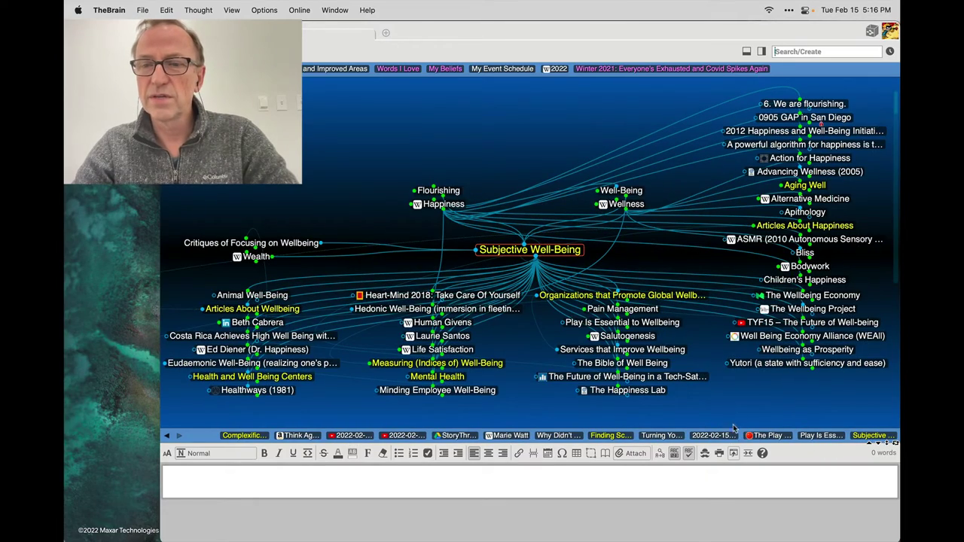
click(763, 436)
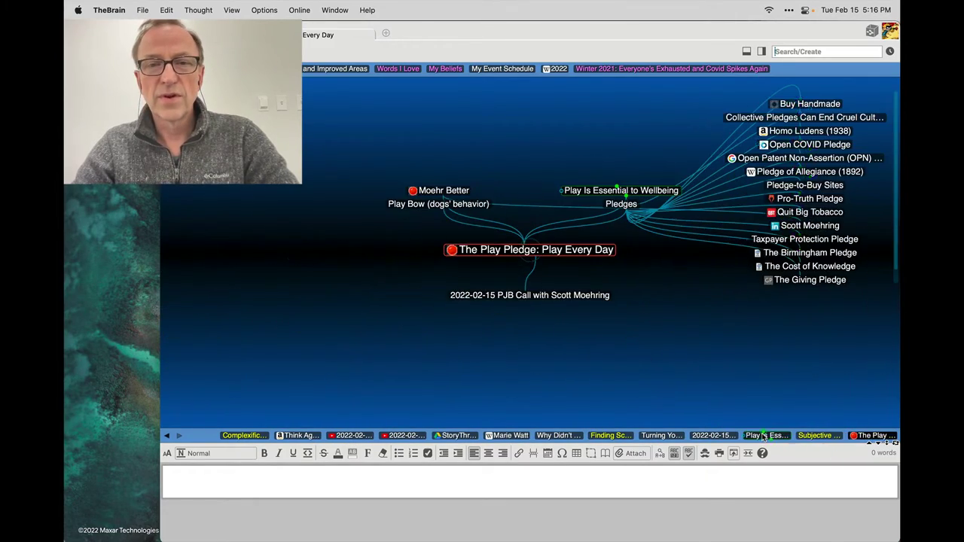
Link the Play Bow (dogs' behavior) thought as a child of the Playfulness thought and make Play Bow the active thought.
click(410, 209)
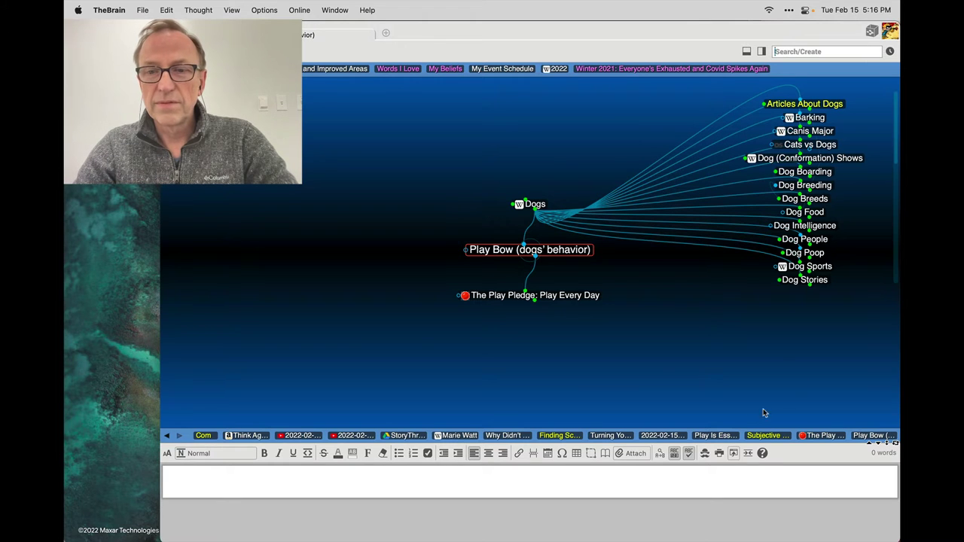
click(727, 437)
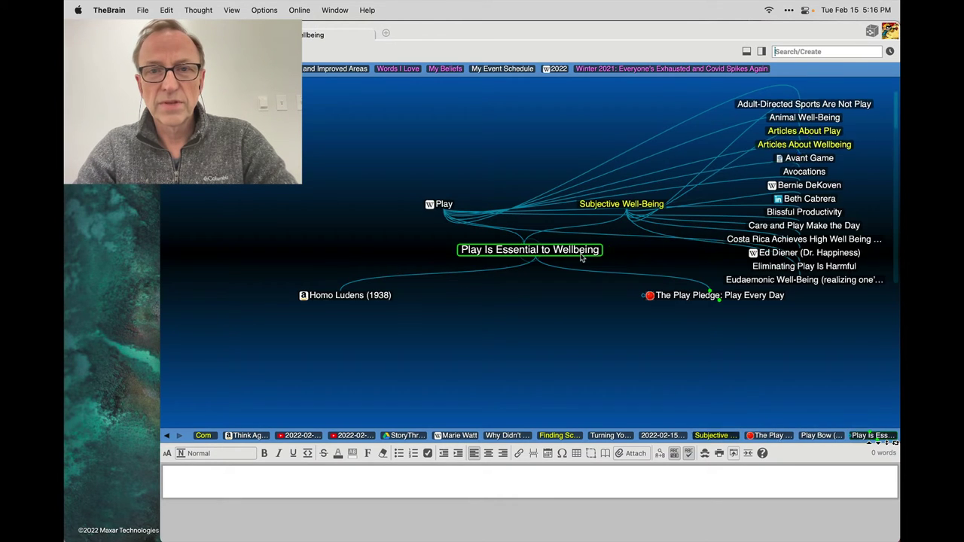
click(443, 205)
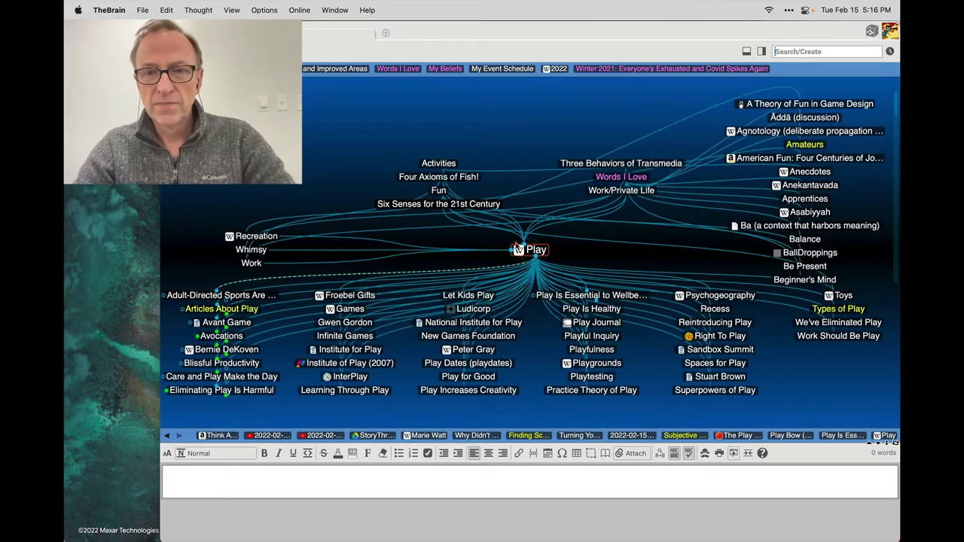
click(592, 349)
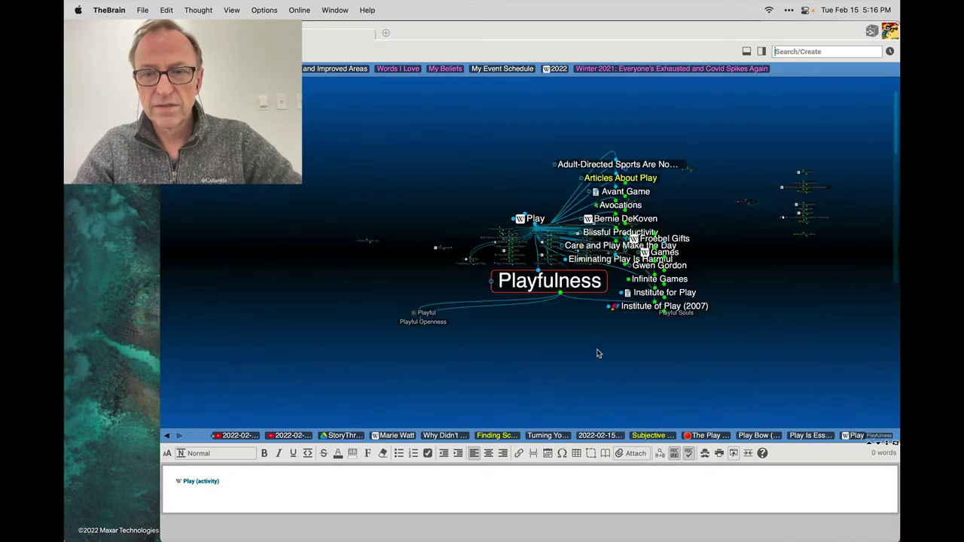
drag(540, 259, 740, 437)
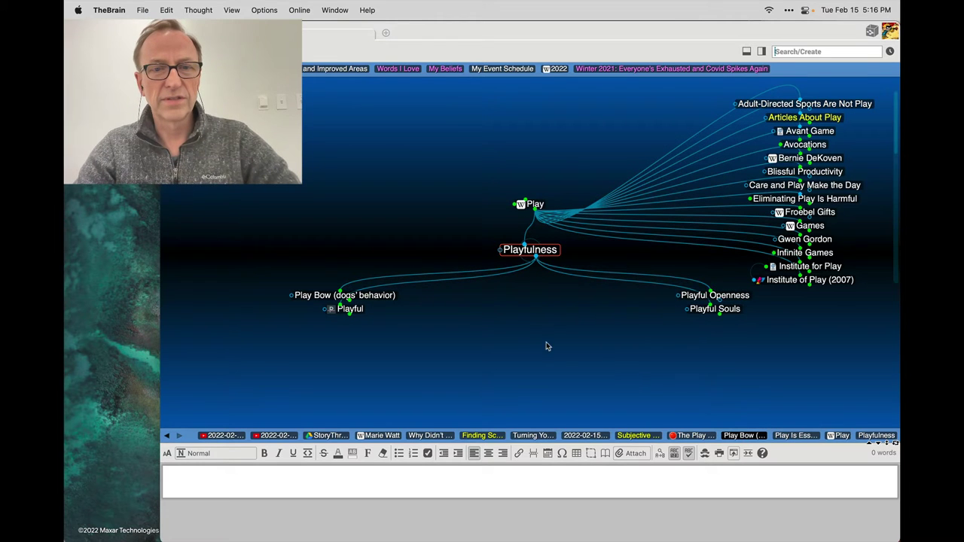
click(382, 294)
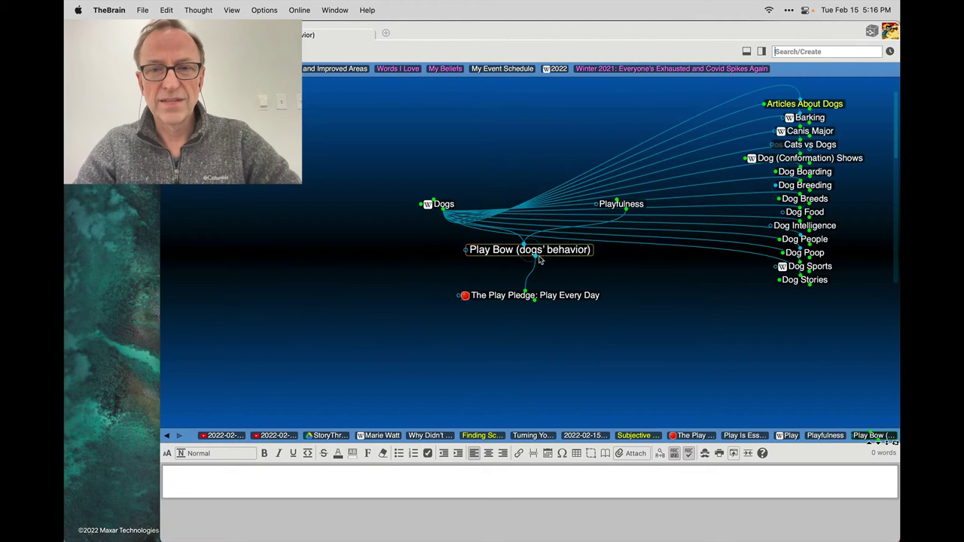
Go back to the 2022-02-15 PJB call and trace its Upward Spiral and passive income ideas to the question about profitable businesses around abundance.
click(542, 296)
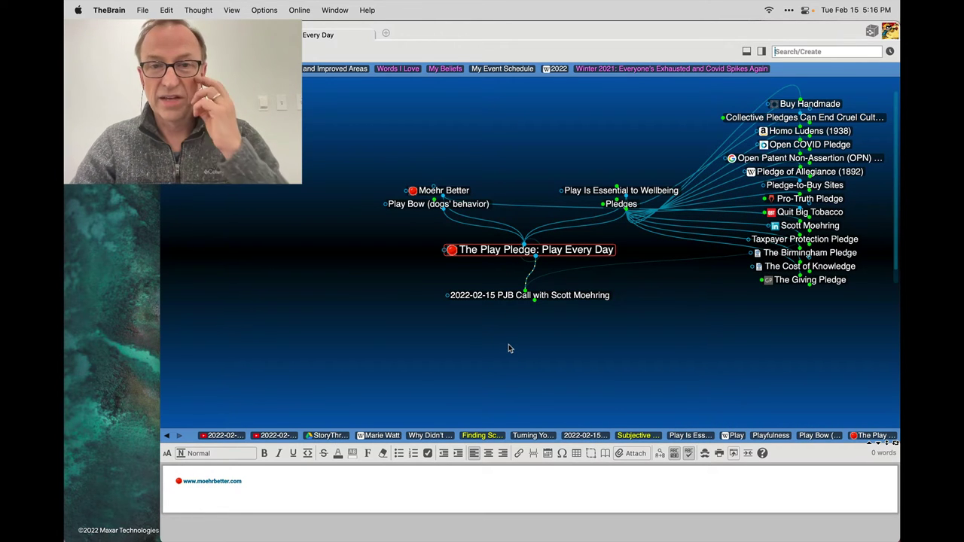
click(505, 297)
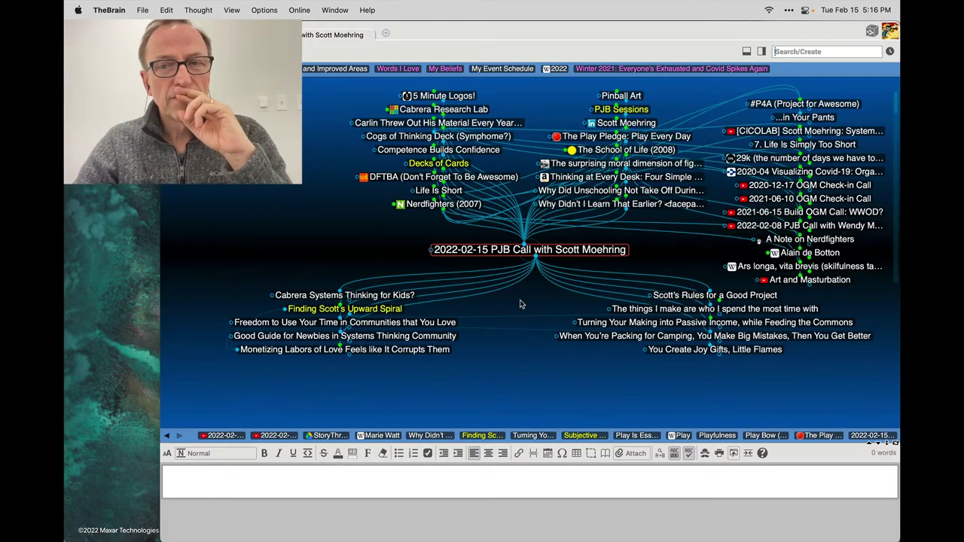
click(393, 311)
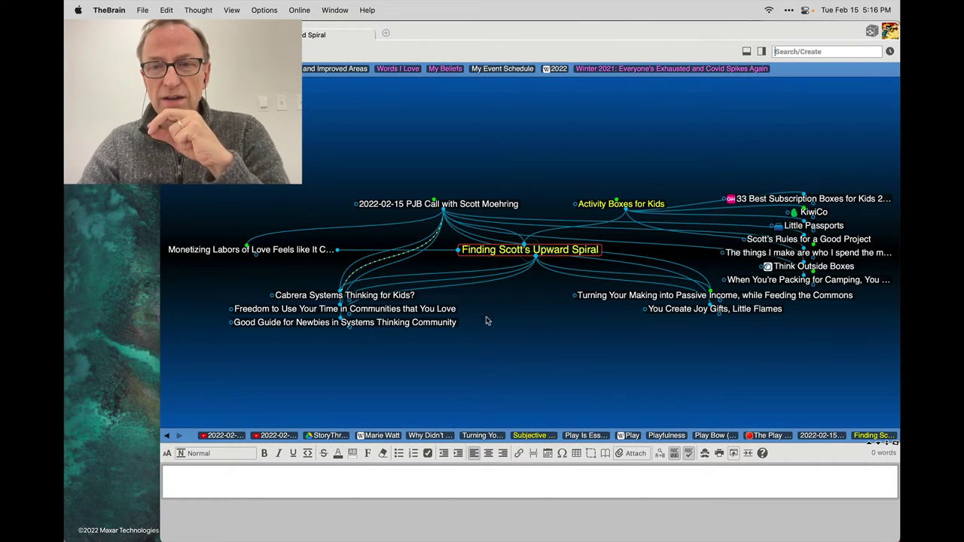
click(601, 297)
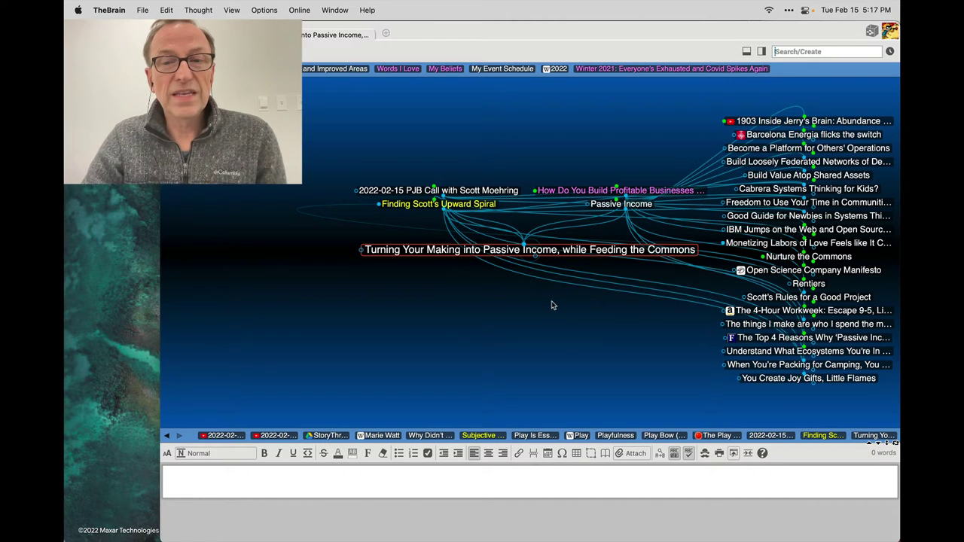
click(565, 192)
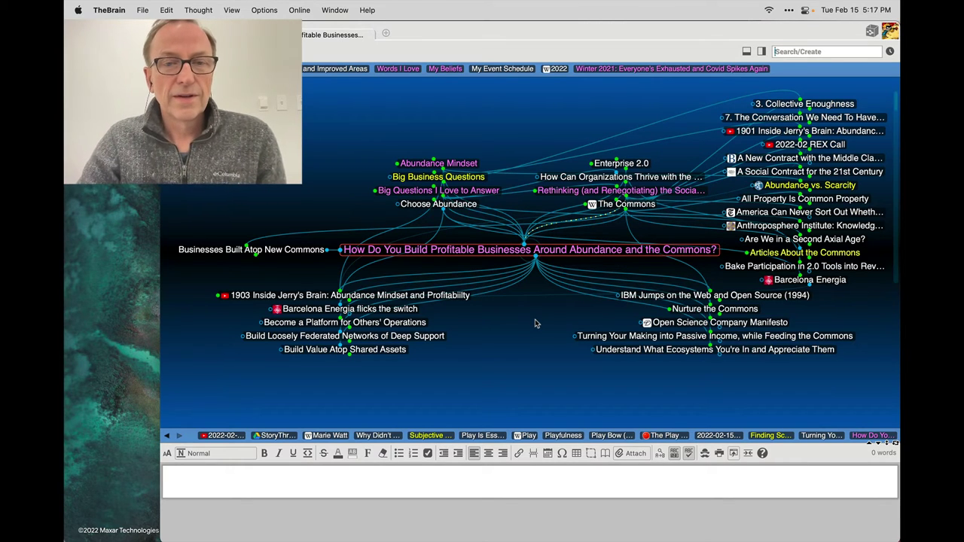
Link Build Loosely Federated Networks of Deep Support as a child of The Support Economy, reached through Deep Service.
click(431, 339)
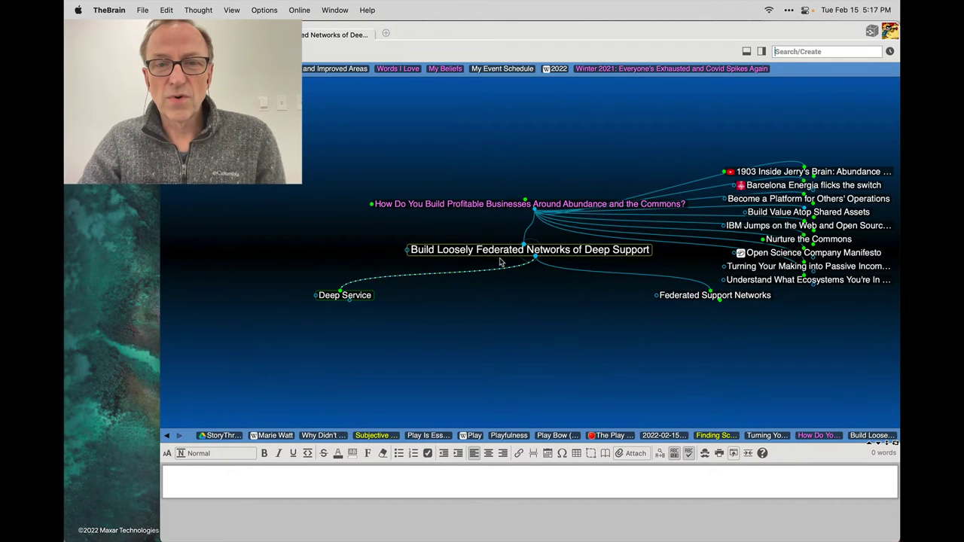
click(361, 296)
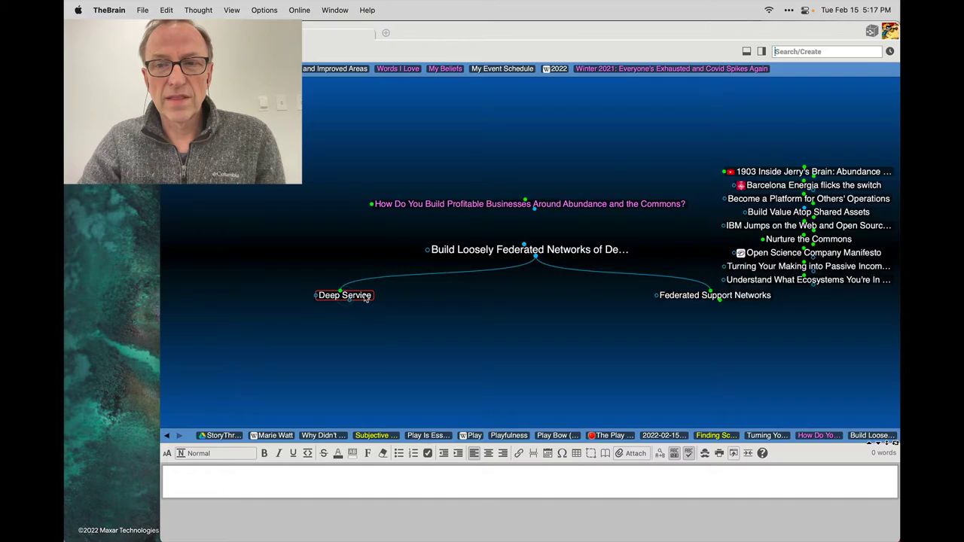
click(621, 190)
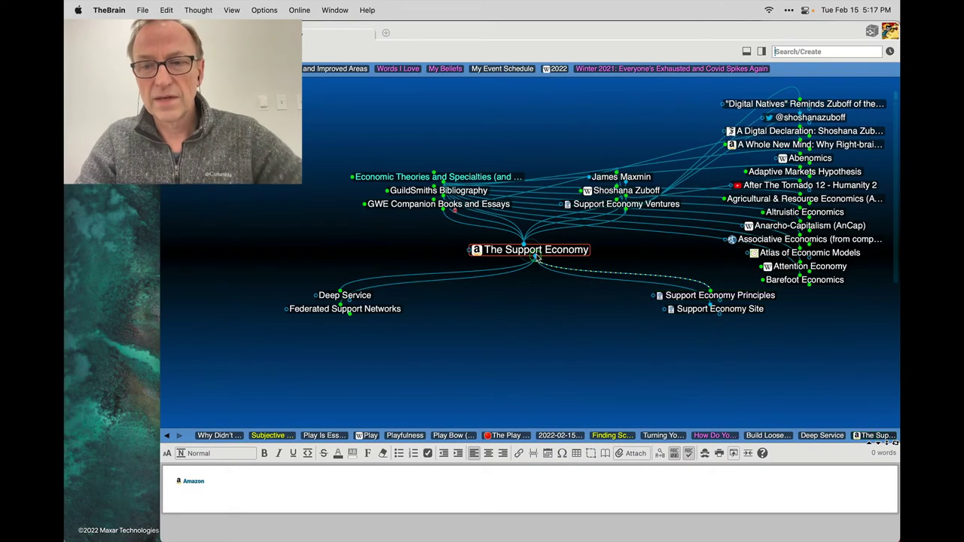
drag(535, 257, 757, 436)
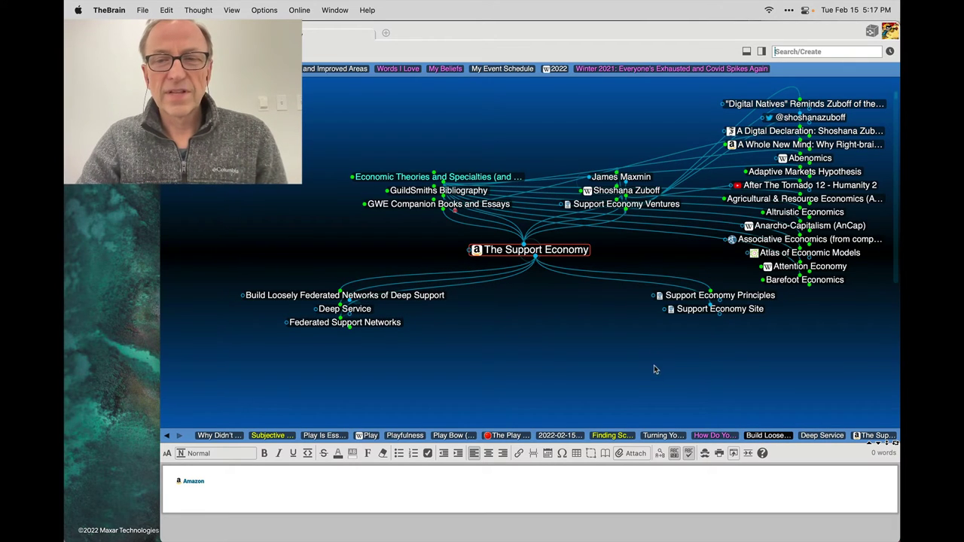
Revisit the profitable businesses question, then look at Good Guide for Newbies in Systems Thinking Community under the Upward Spiral thought.
click(712, 436)
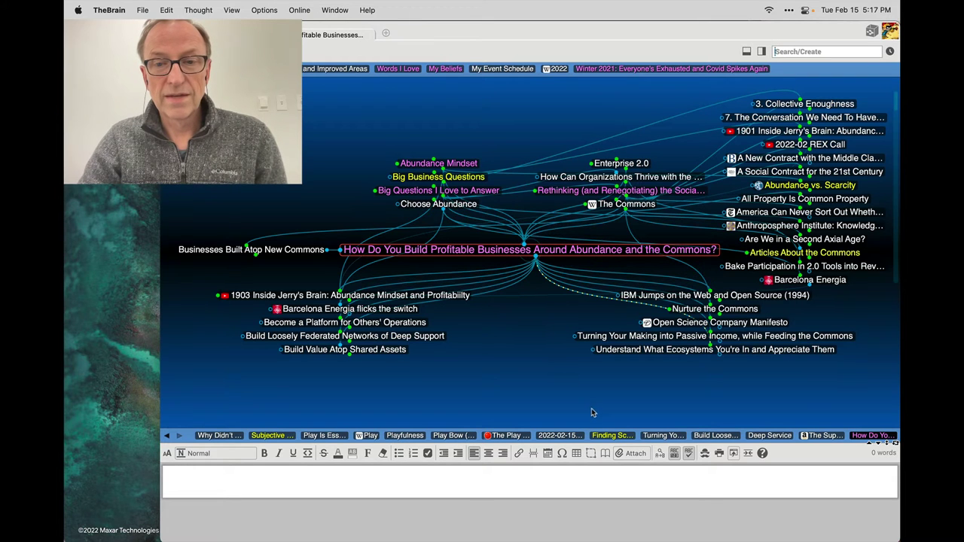
click(603, 437)
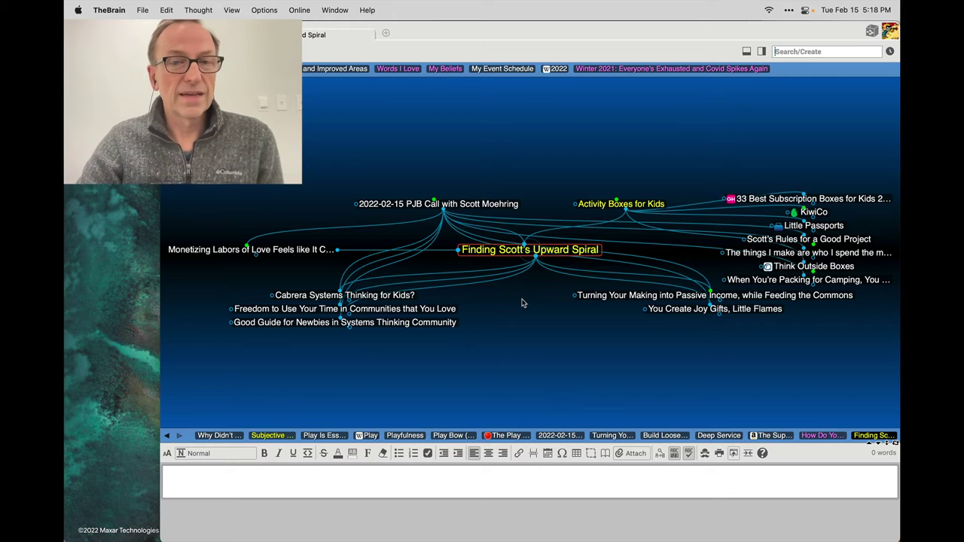
click(436, 323)
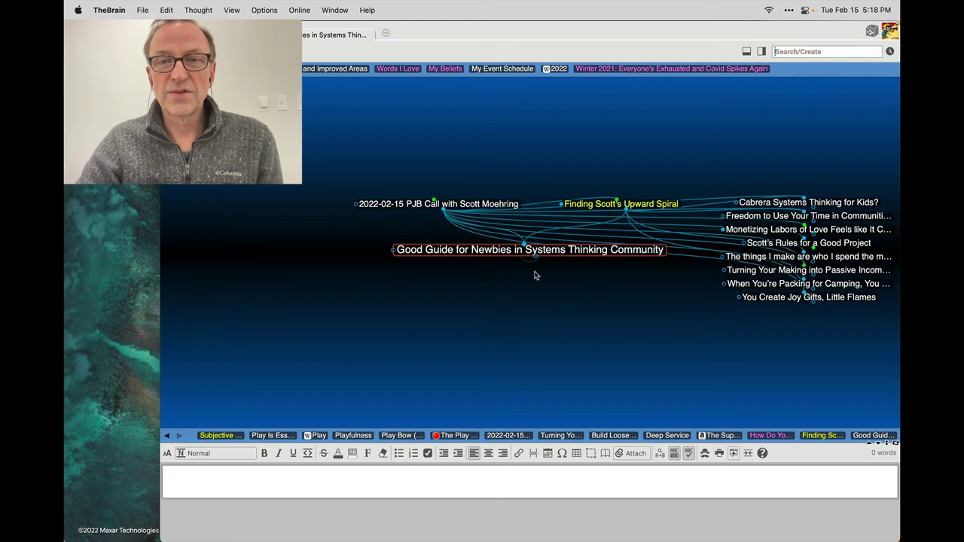
click(577, 204)
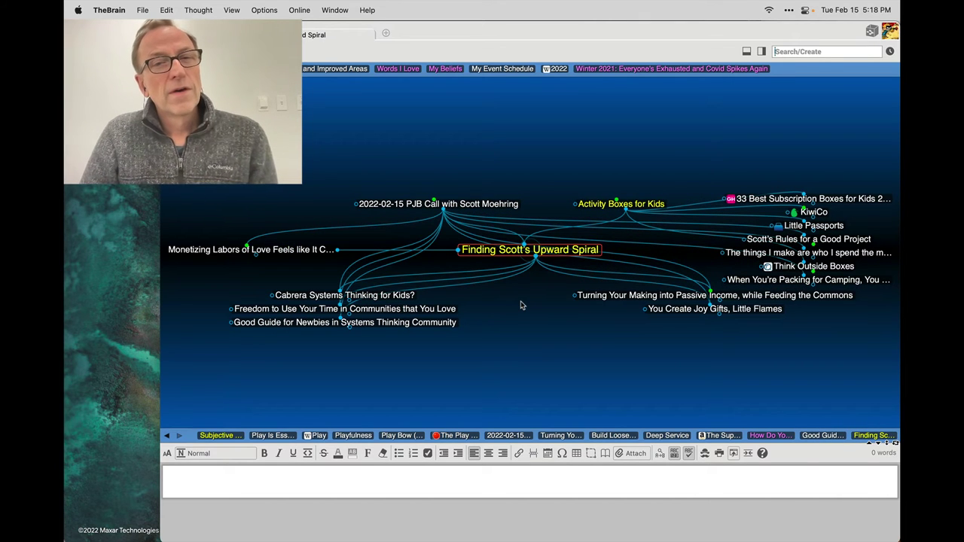
Examine Activity Boxes for Kids and 33 Best Subscription Boxes for Kids 2021, ending back at the Upward Spiral thought.
click(512, 205)
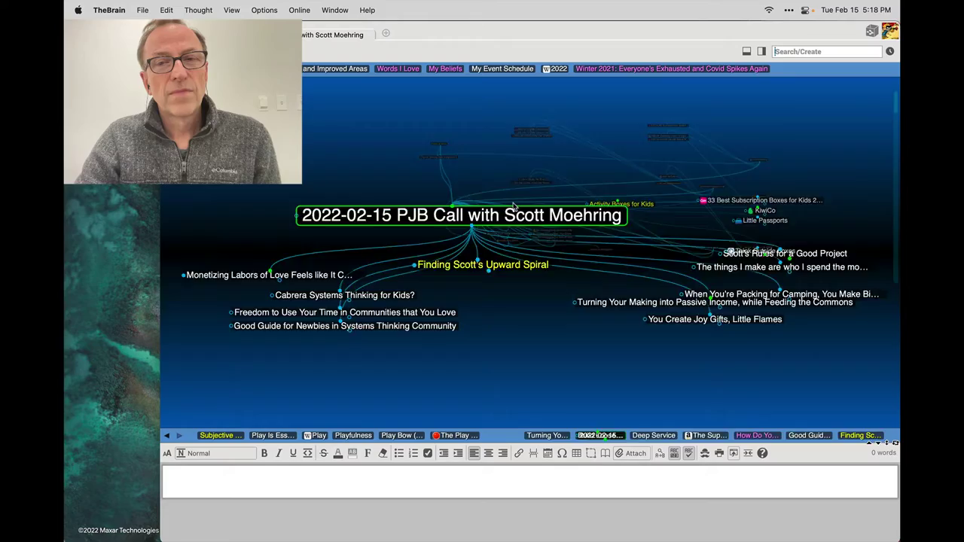
click(343, 311)
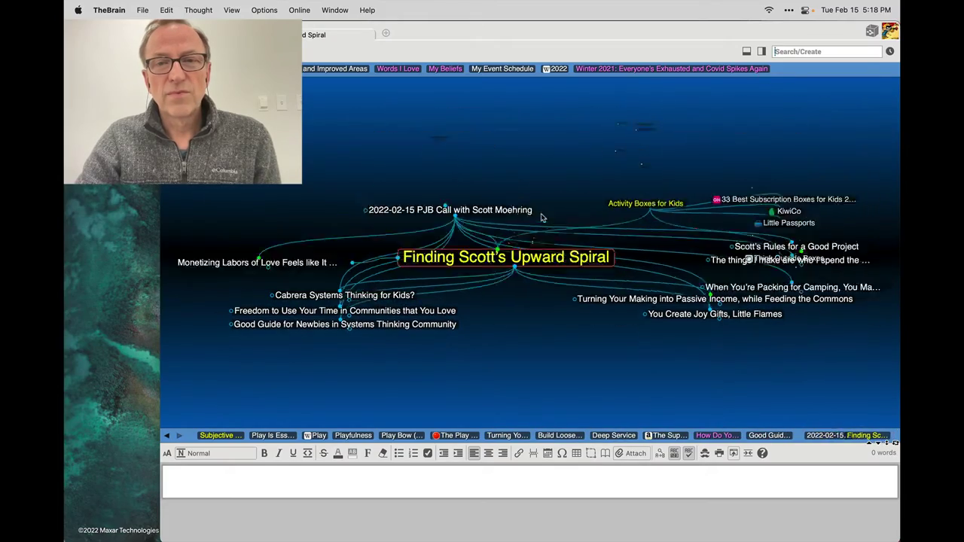
click(636, 203)
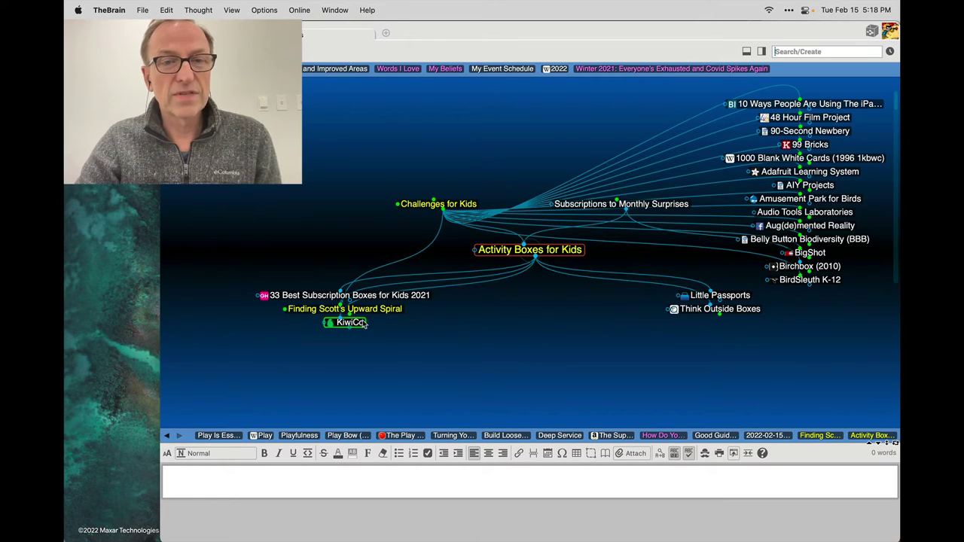
click(387, 296)
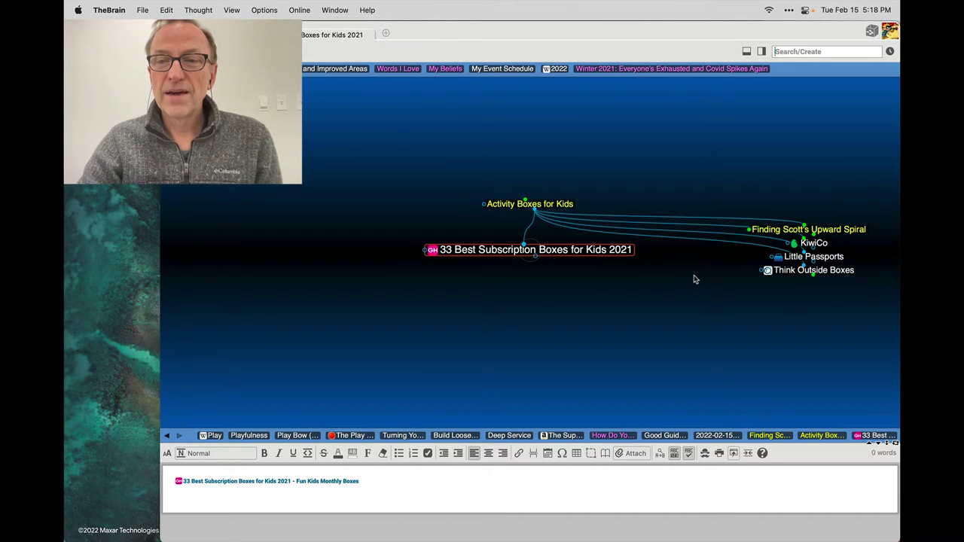
click(761, 230)
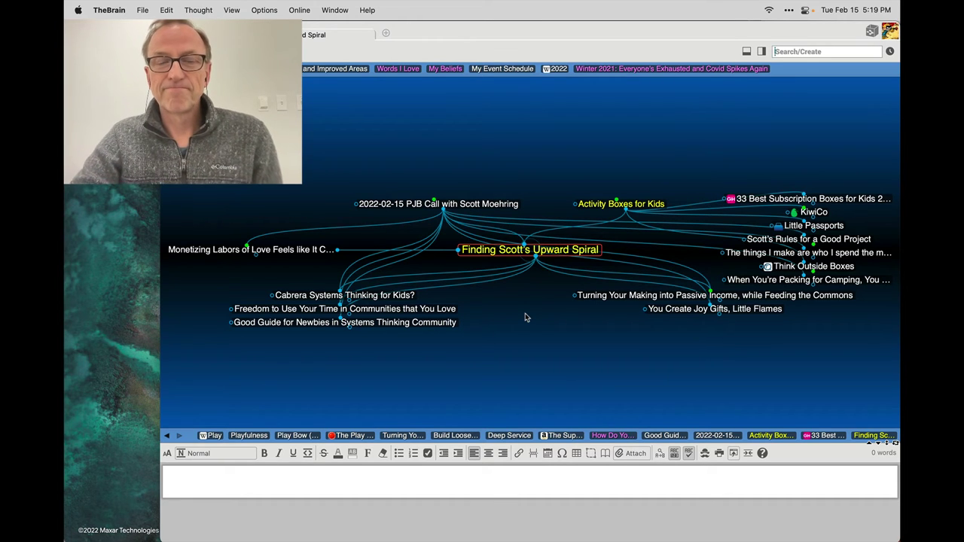
View the Rules for a Good Project thought under the 2022-02-15 PJB call, then return to the call.
click(486, 203)
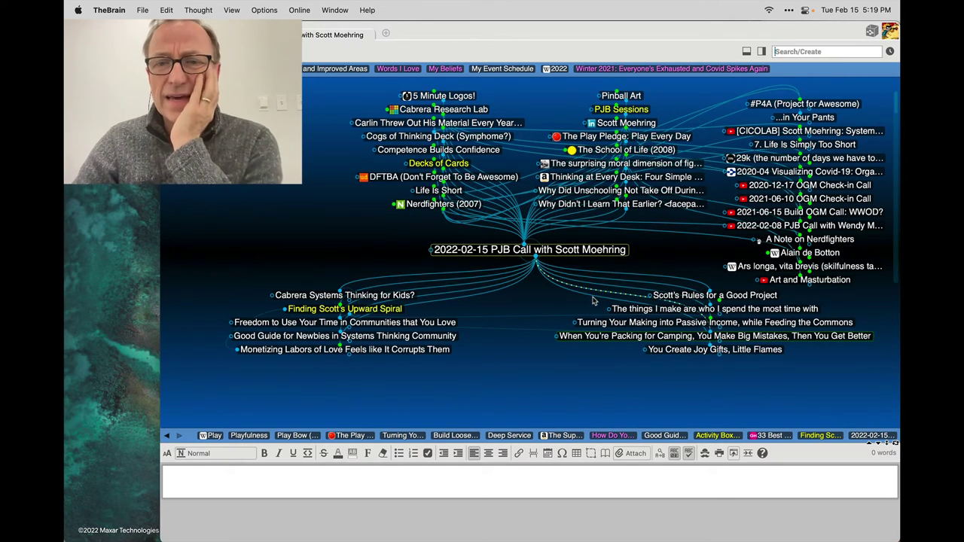
click(682, 295)
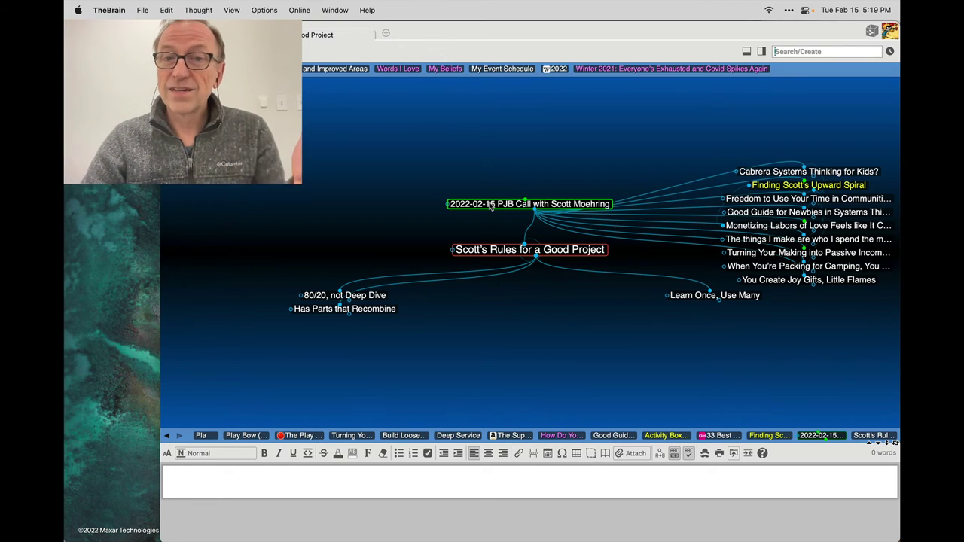
click(491, 205)
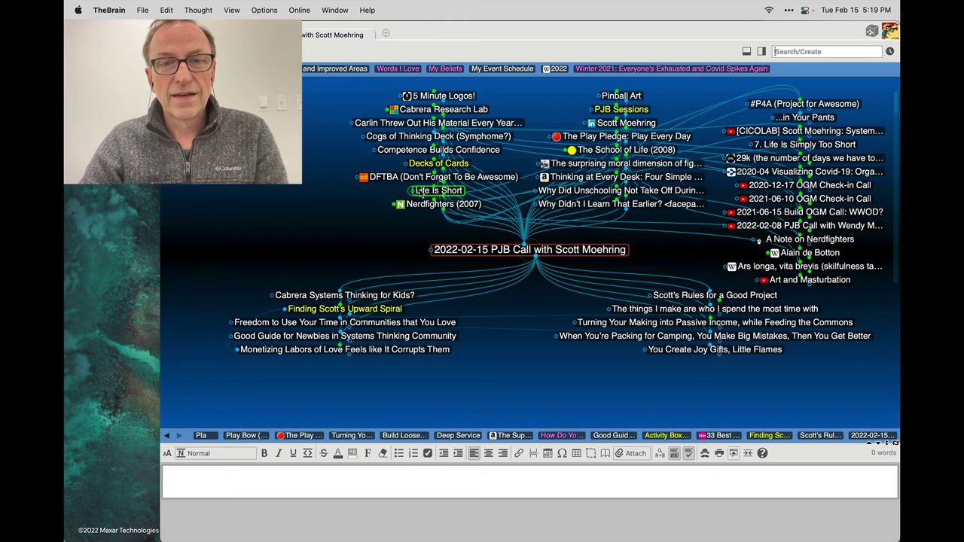
Look at the Life Is Short and Life Advice thoughts connected to the 2022-02-15 PJB call, then return to the call.
click(439, 191)
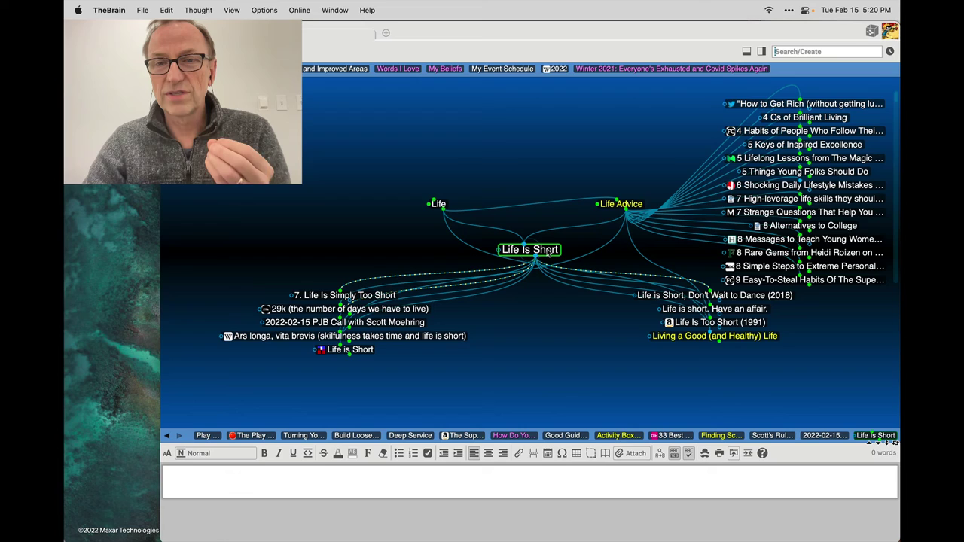
click(615, 209)
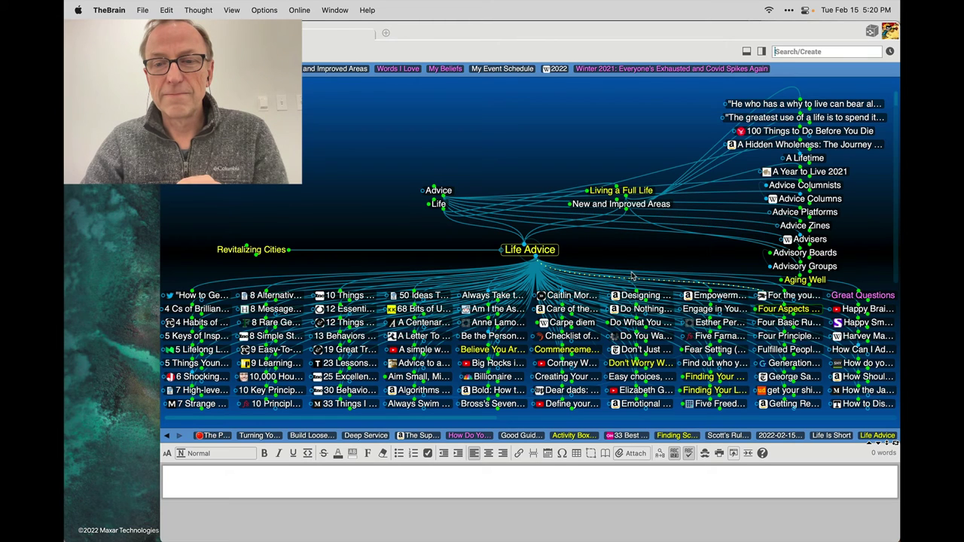
click(761, 436)
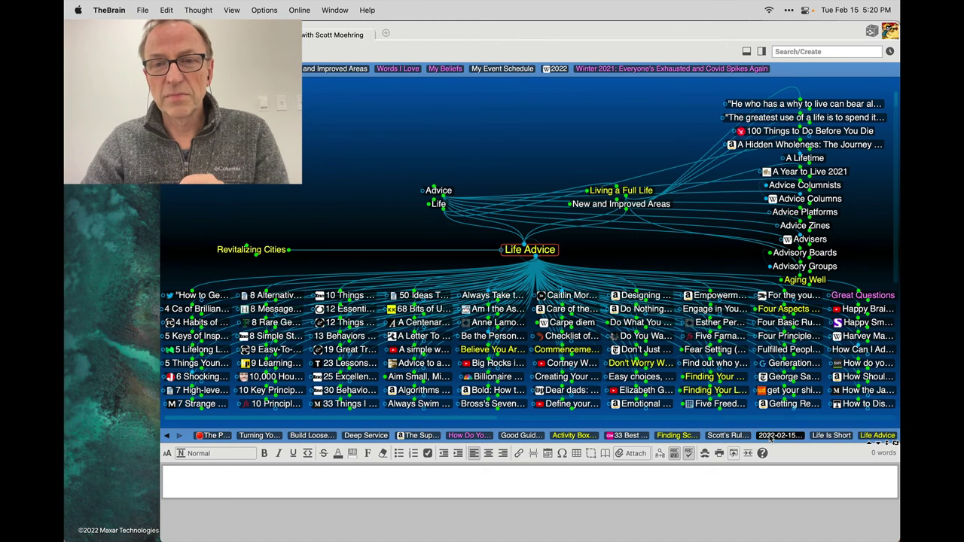